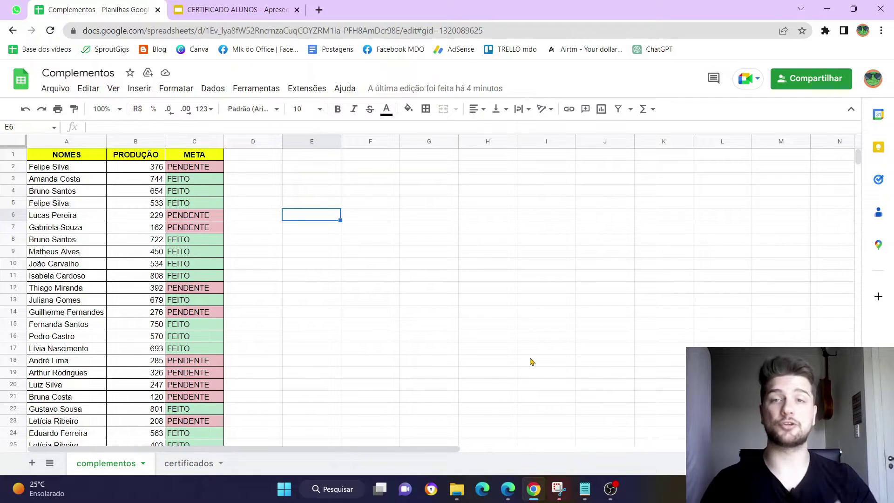
# - From cell D1, open Extensões > Complementos > Instalar complementos and focus the Marketplace search
pyautogui.press('Up')
pyautogui.press('Up')
pyautogui.press('Up')
pyautogui.press('Up')
pyautogui.press('Up')
pyautogui.press('Left')
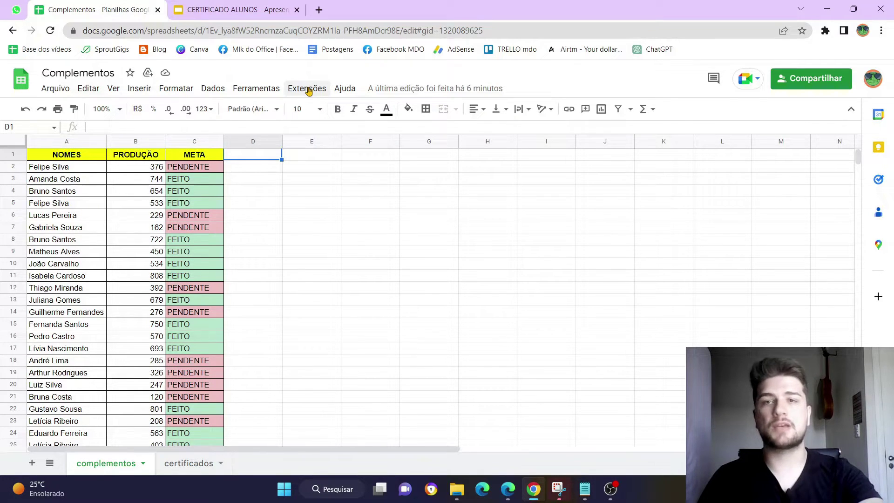
pyautogui.click(307, 89)
pyautogui.moveTo(335, 109)
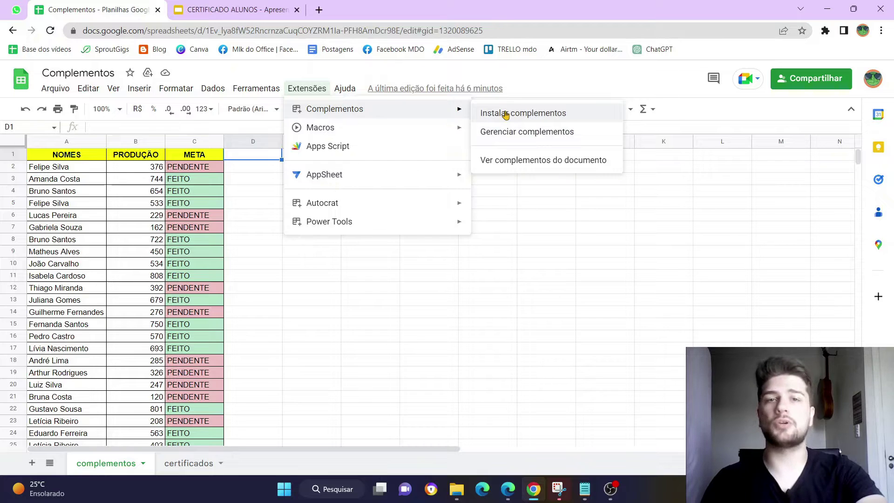
pyautogui.click(506, 115)
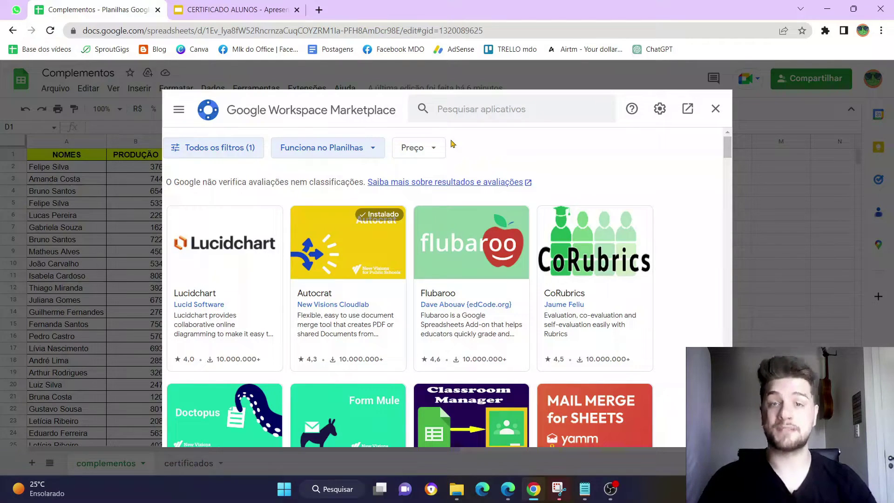
pyautogui.click(551, 111)
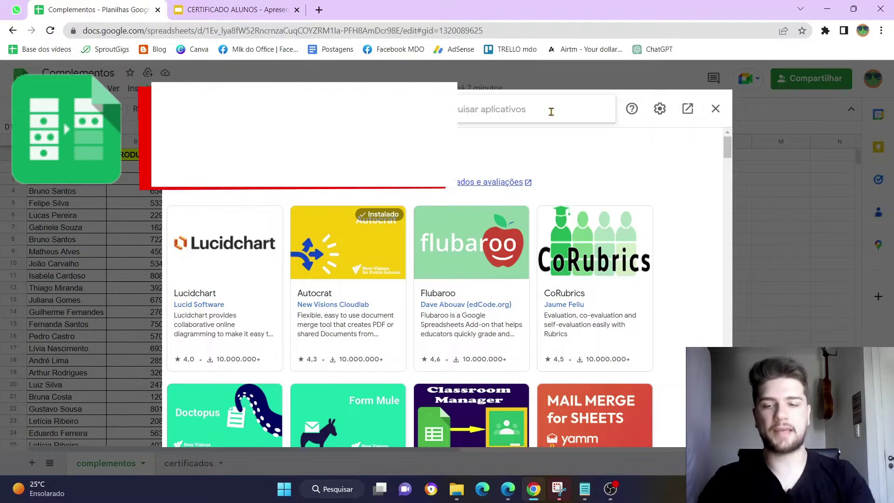
# - Search the Marketplace for 'remove', check the installed Ablebits Remove Duplicates page, and return to the sheet
pyautogui.write('remove')
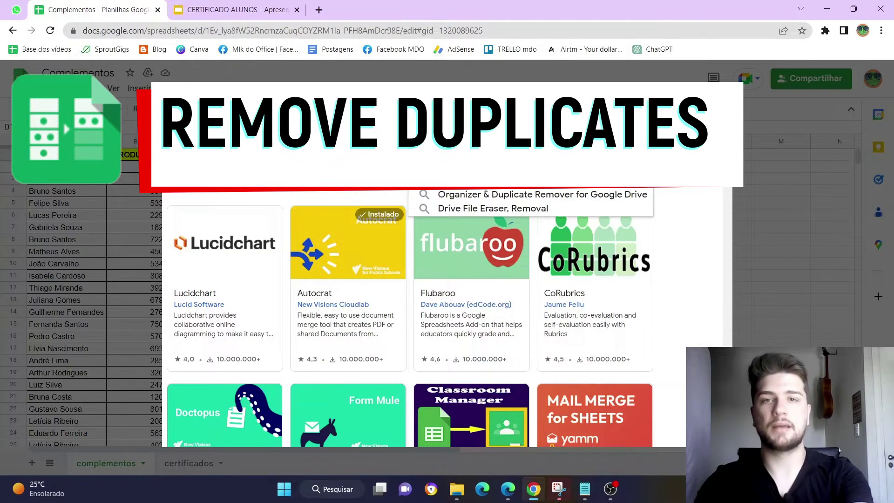
pyautogui.press('Return')
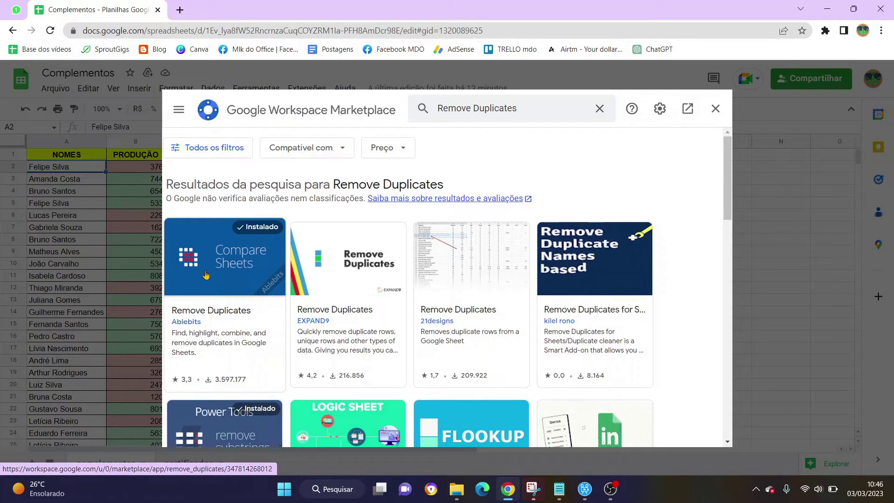
pyautogui.click(206, 275)
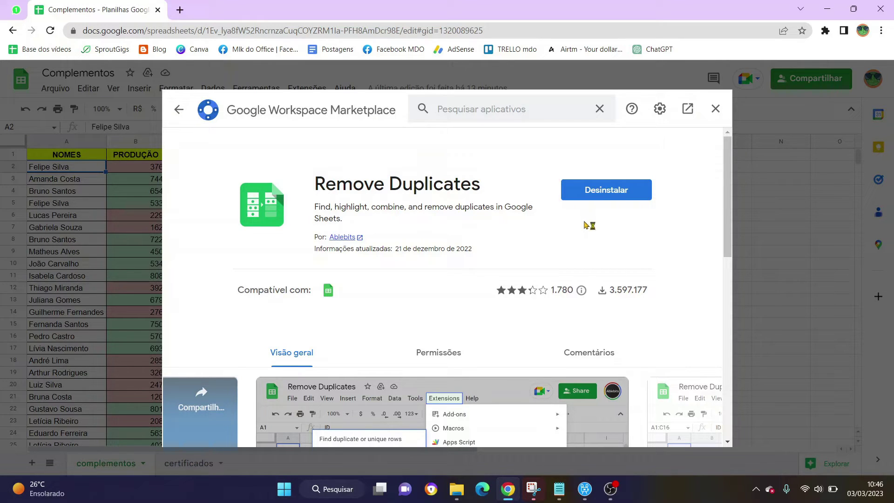
pyautogui.press('Escape')
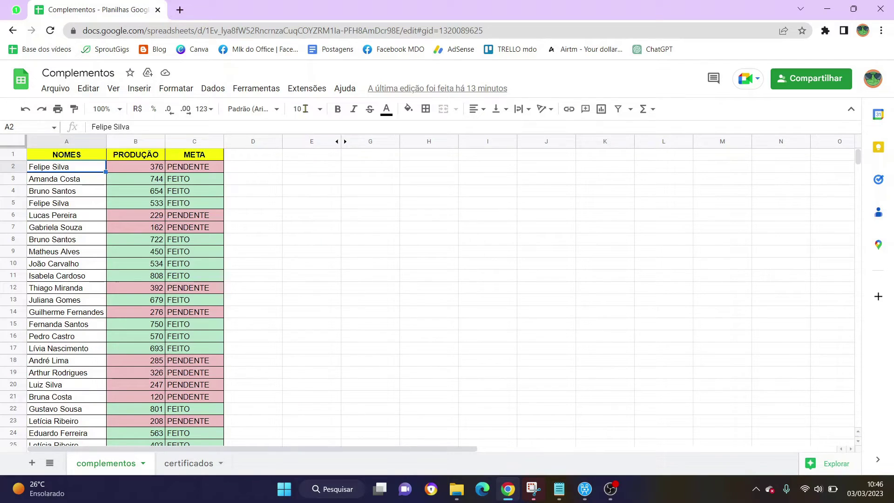
pyautogui.click(308, 89)
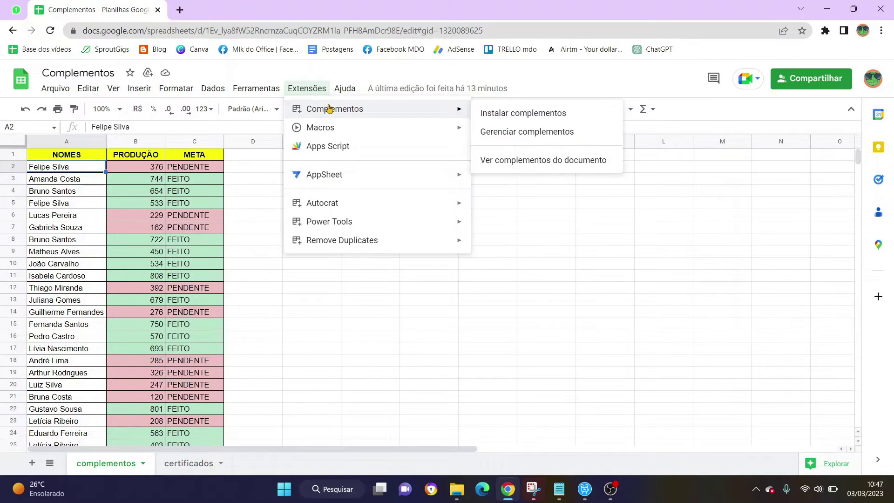
pyautogui.moveTo(341, 240)
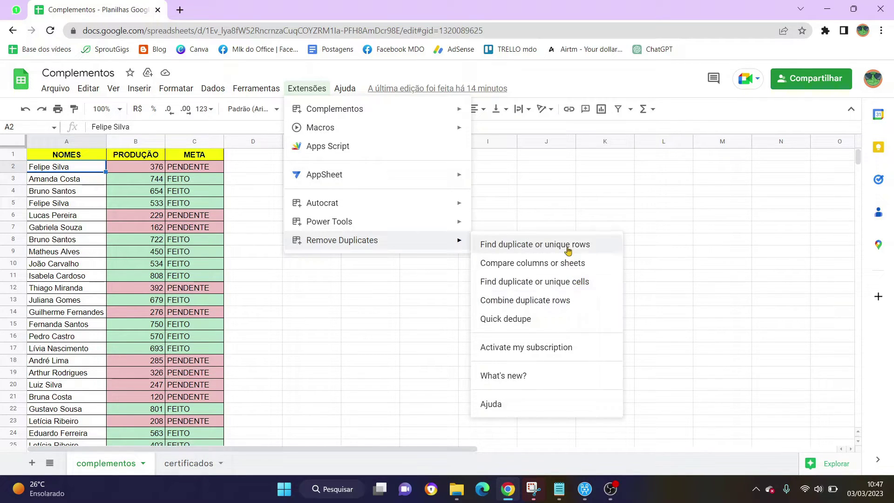
# - Launch Remove Duplicates' Find duplicate or unique rows wizard on the range A1:C31
pyautogui.click(568, 247)
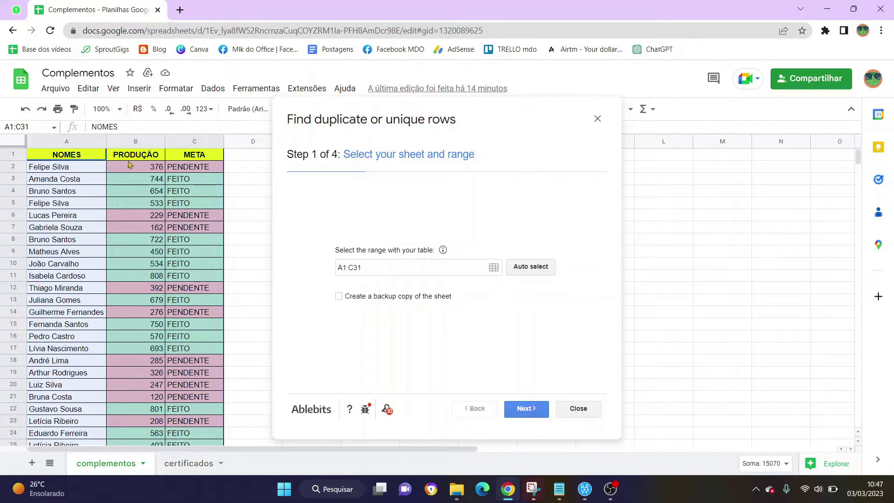
# - Limit the duplicate search range to column A (A1:A) and continue to step 2
pyautogui.click(382, 267)
pyautogui.press('BackSpace')
pyautogui.press('BackSpace')
pyautogui.press('BackSpace')
pyautogui.write('A')
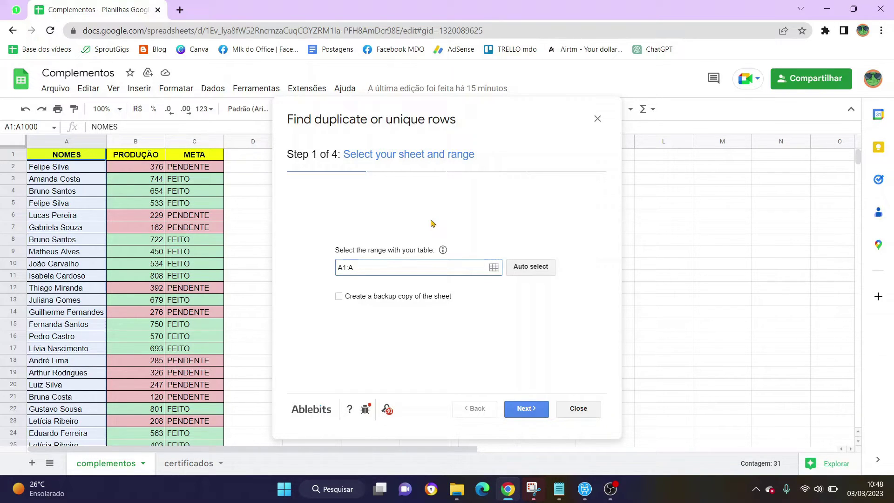
pyautogui.click(521, 410)
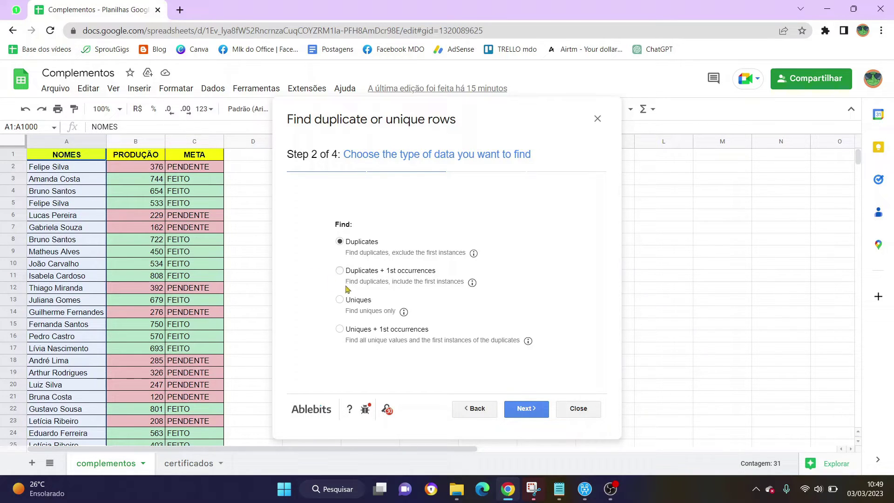
# - Choose Duplicates + 1st occurrences, keep the NOMES column checked, and advance to the action step
pyautogui.click(341, 271)
pyautogui.click(525, 408)
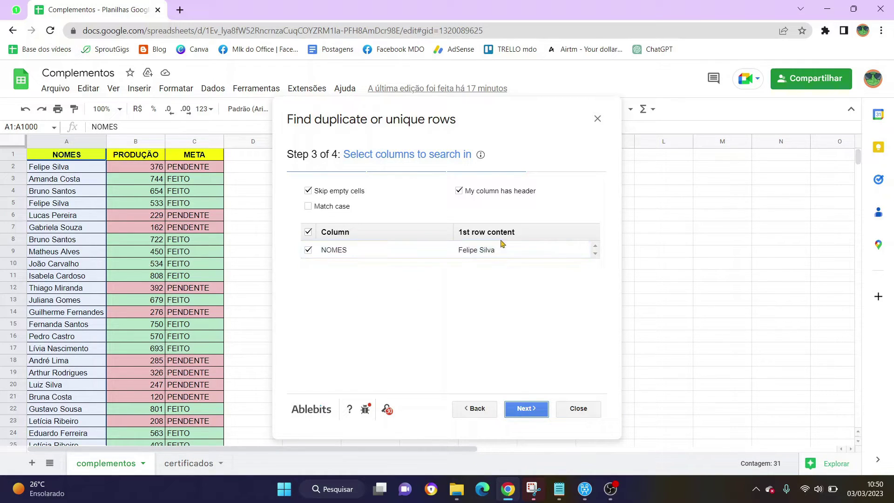
pyautogui.click(537, 411)
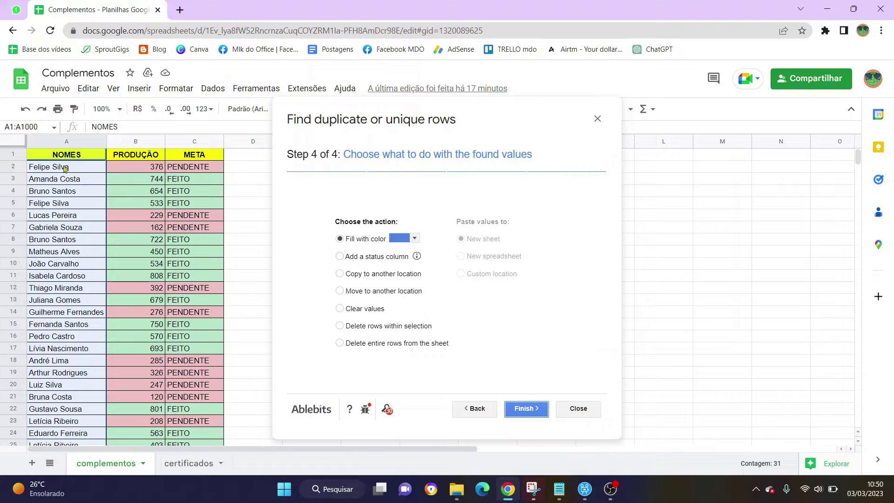
pyautogui.click(530, 409)
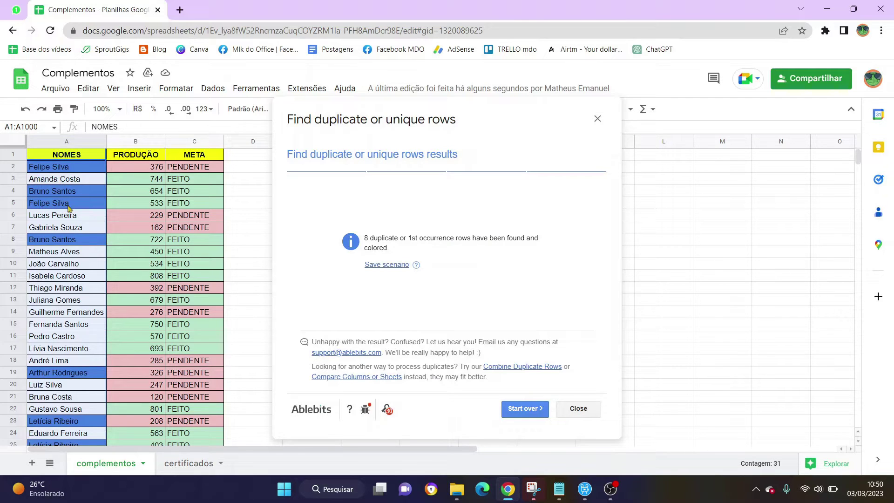
# - Review the results message reporting 8 found rows, then close it
pyautogui.scroll(-2, 92, 234)
pyautogui.scroll(-1, 96, 270)
pyautogui.scroll(2, 100, 299)
pyautogui.scroll(1, 103, 315)
pyautogui.moveTo(364, 238); pyautogui.dragTo(412, 241)
pyautogui.click(409, 252)
pyautogui.click(578, 412)
# - Inspect the blue-filled duplicate names in cells A2, A4, A5 and A7
pyautogui.click(489, 350)
pyautogui.click(73, 173)
pyautogui.click(84, 195)
pyautogui.click(84, 205)
pyautogui.click(89, 228)
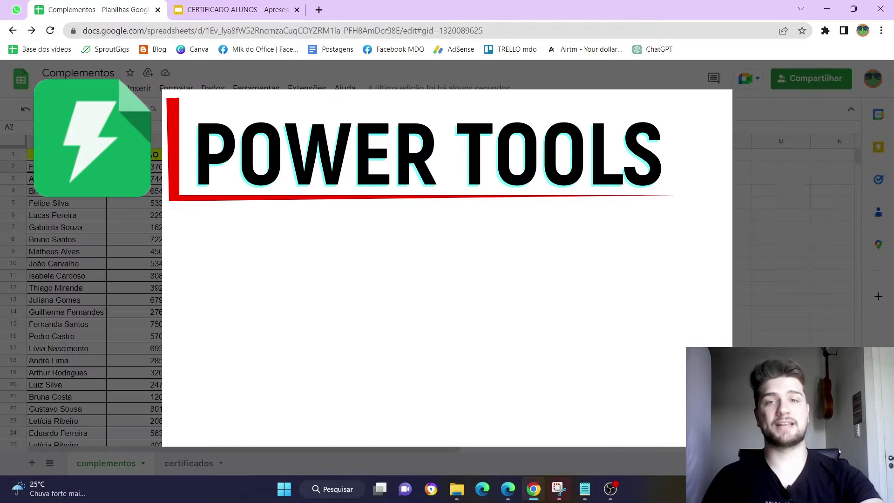
# - Search the Marketplace for 'power tools', view the installed Power Tools page, then close the Marketplace
pyautogui.write('power t')
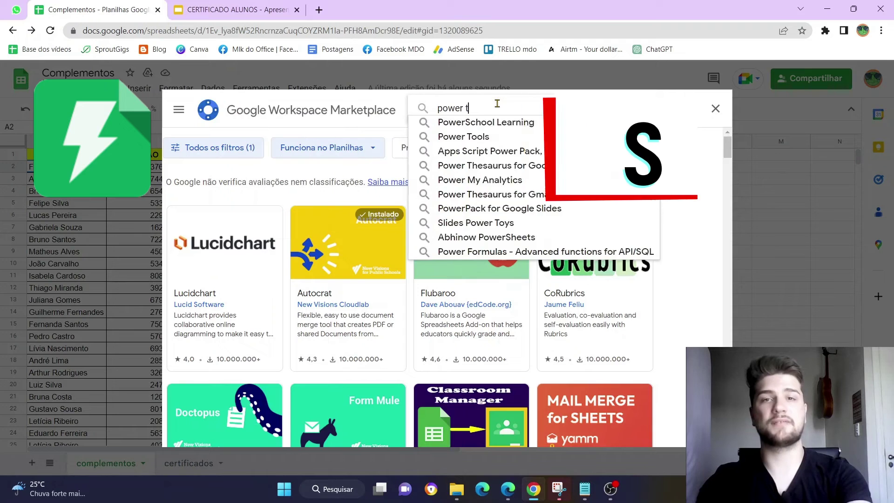
pyautogui.write('ools')
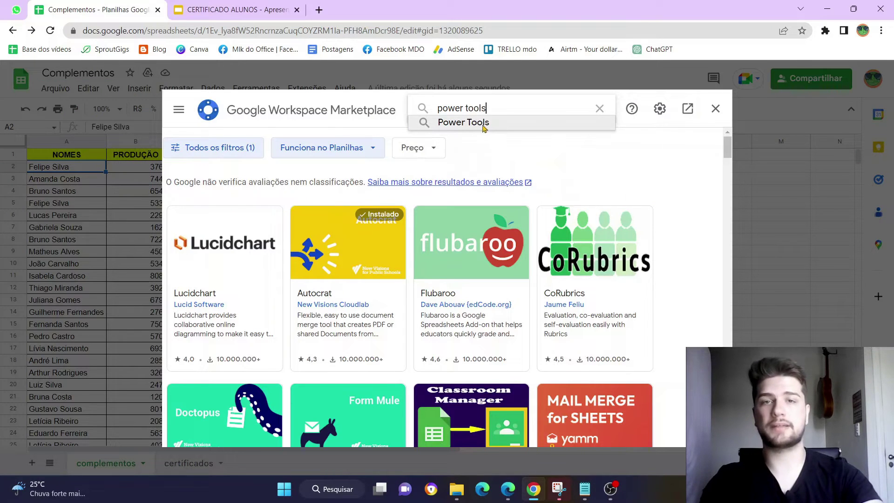
pyautogui.click(482, 123)
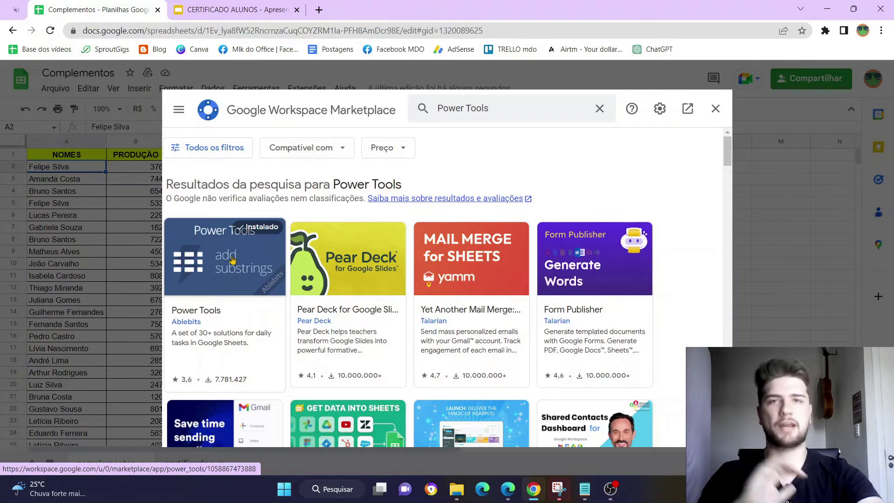
pyautogui.click(233, 259)
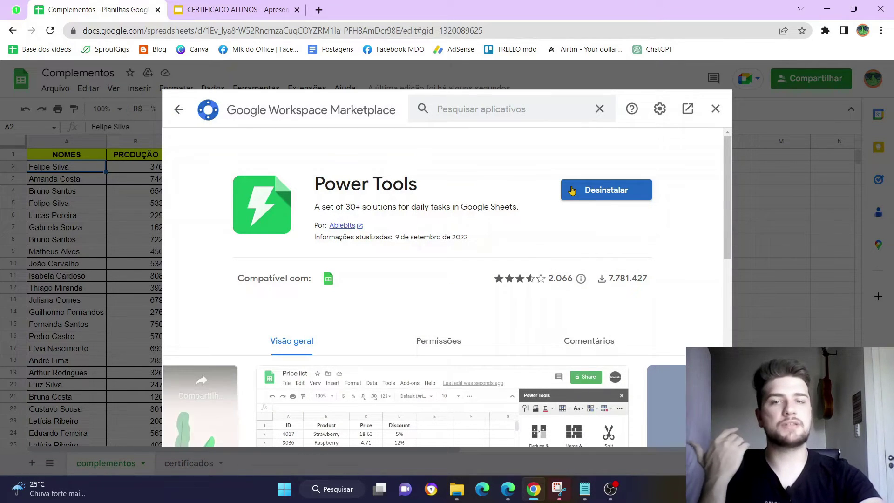
pyautogui.click(716, 109)
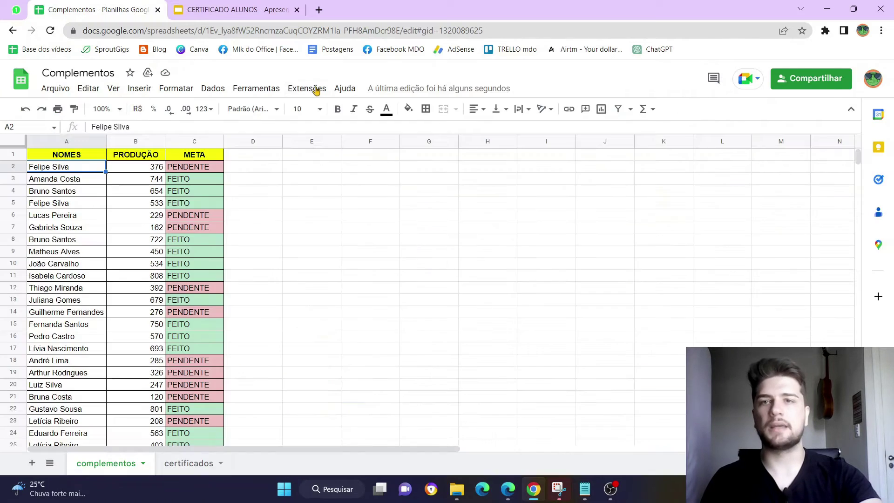
# - Start Power Tools from Extensões and show the Σ calculate-by-colour options in its sidebar
pyautogui.click(313, 89)
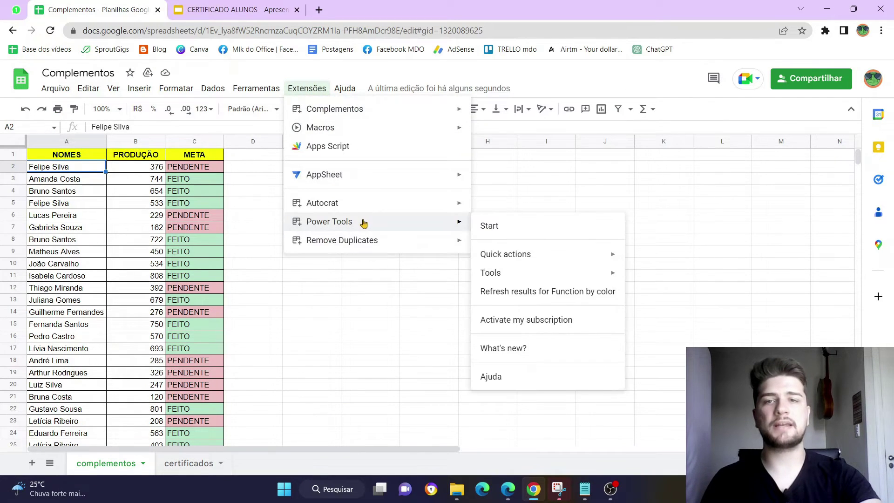
pyautogui.moveTo(377, 222)
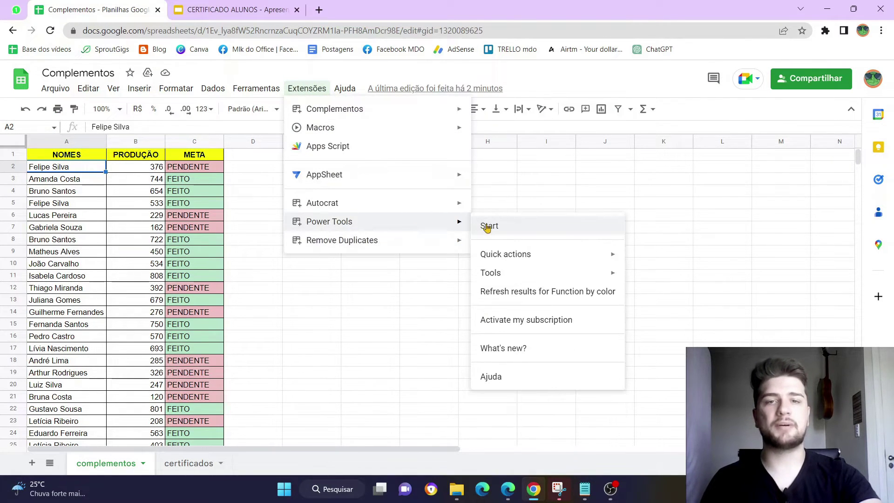
pyautogui.moveTo(329, 222)
pyautogui.click(488, 227)
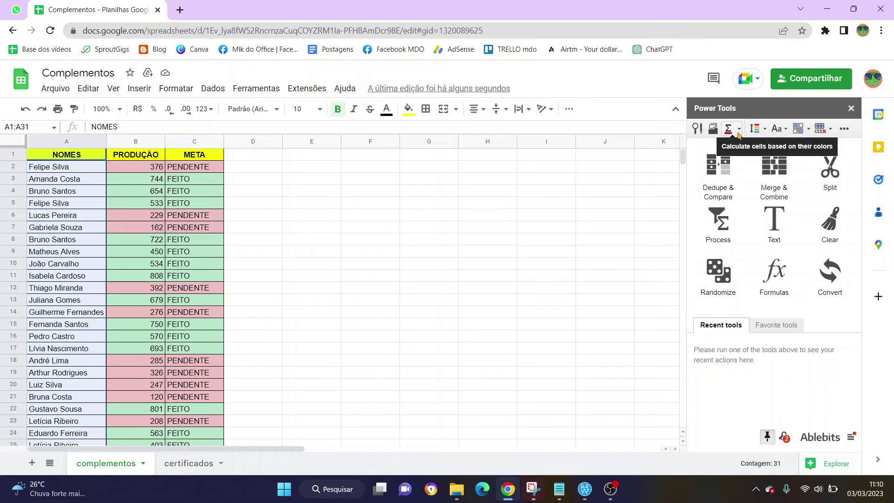
pyautogui.click(739, 136)
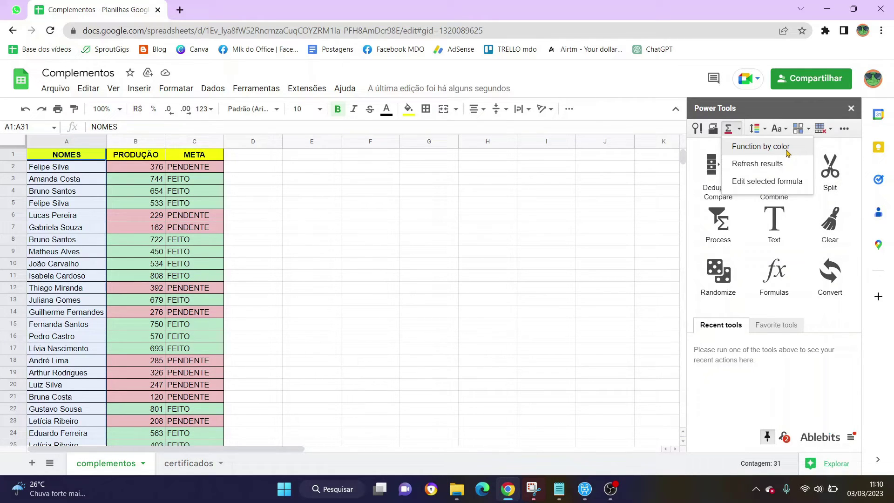
# - Open Function by color and replace its range with B2:B
pyautogui.click(790, 154)
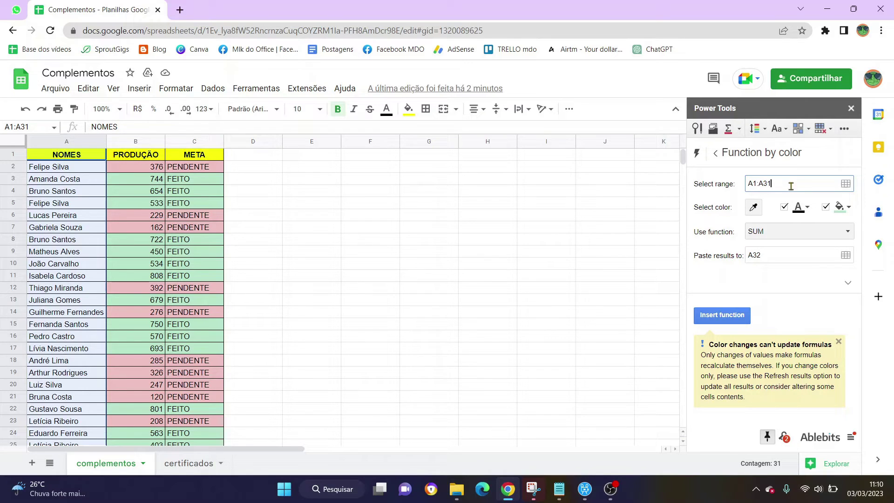
pyautogui.tripleClick(767, 183)
pyautogui.write('b')
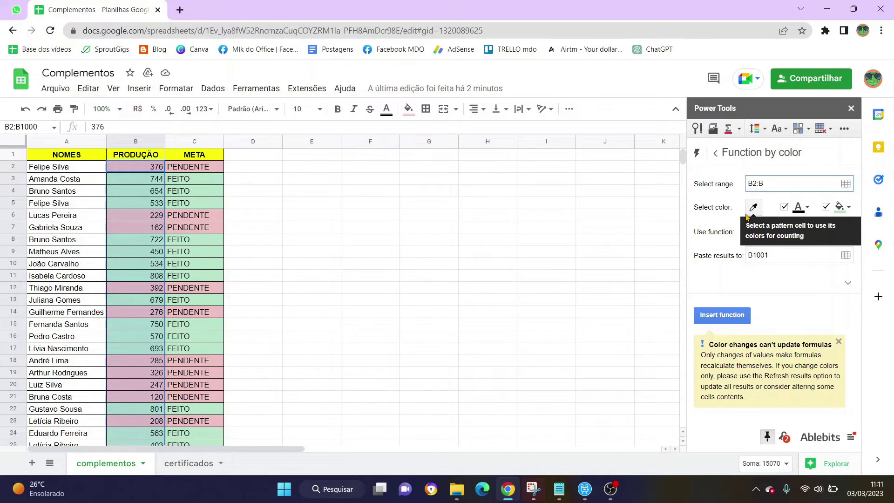
# - Use cell B5's green fill as the colour sample and keep SUM as the function
pyautogui.click(753, 214)
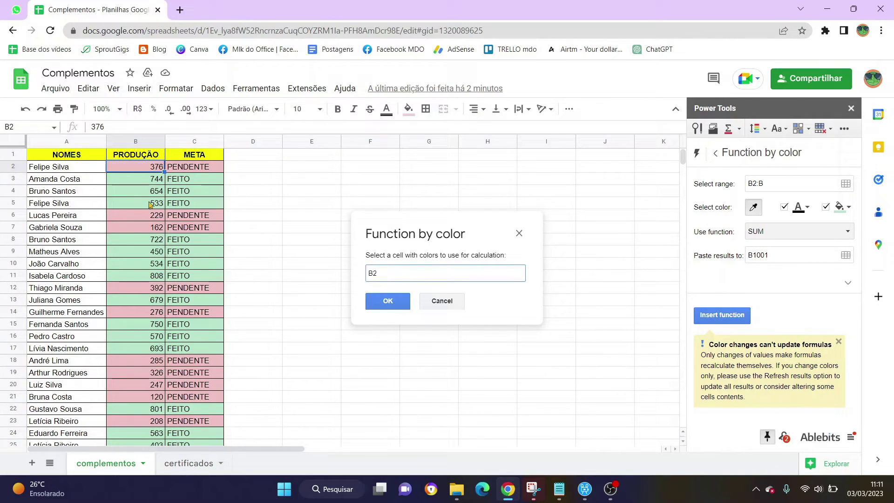
pyautogui.click(135, 207)
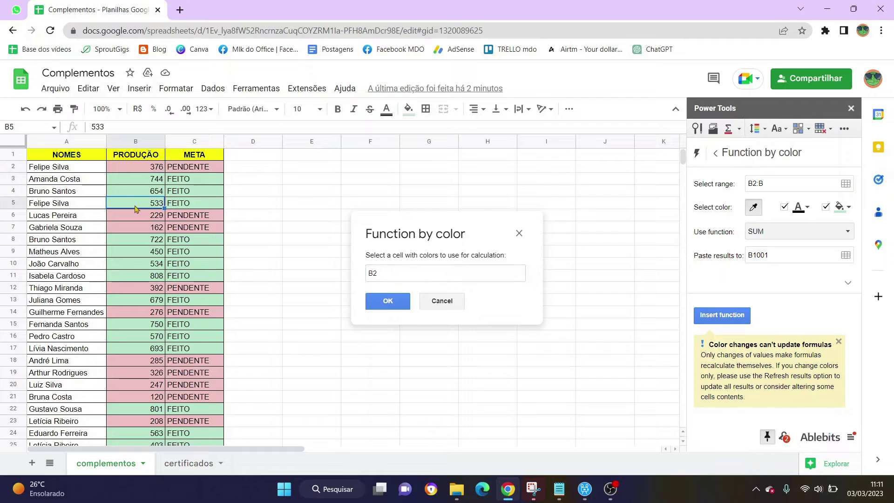
pyautogui.click(384, 303)
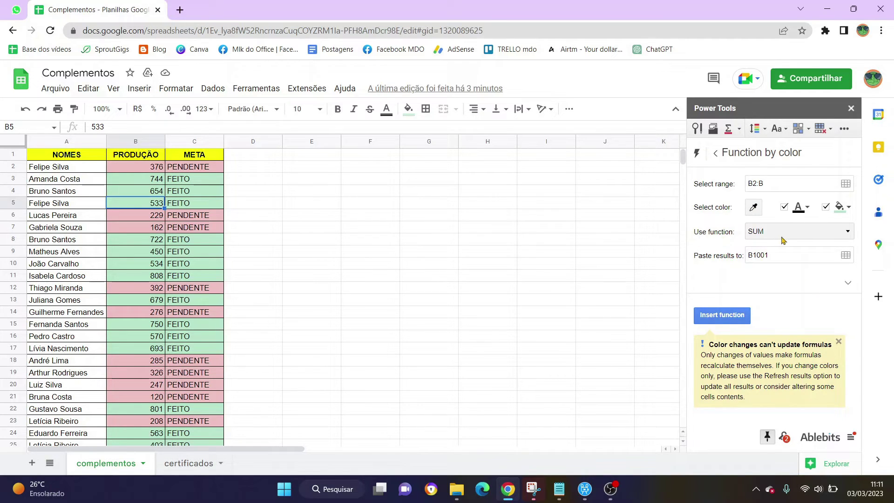
pyautogui.click(782, 240)
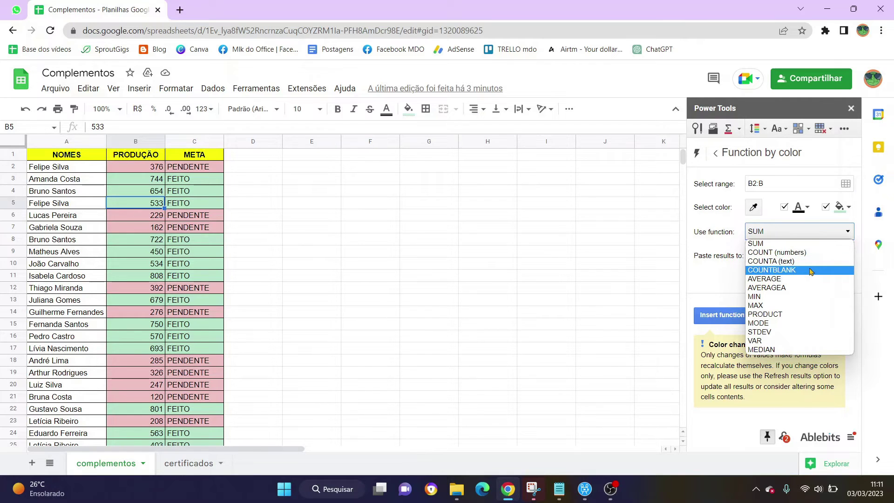
pyautogui.click(778, 244)
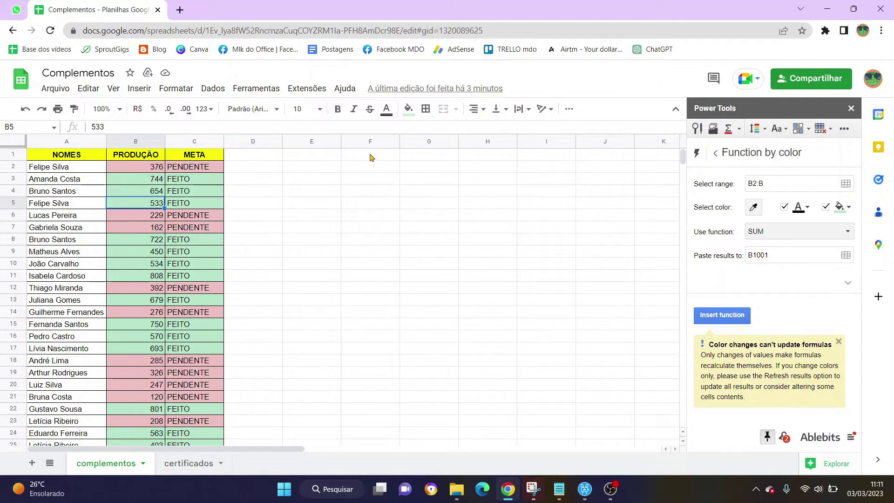
# - Paste the green-colour sum into F1 with valuesByColor, giving 12244
pyautogui.doubleClick(789, 257)
pyautogui.write('F')
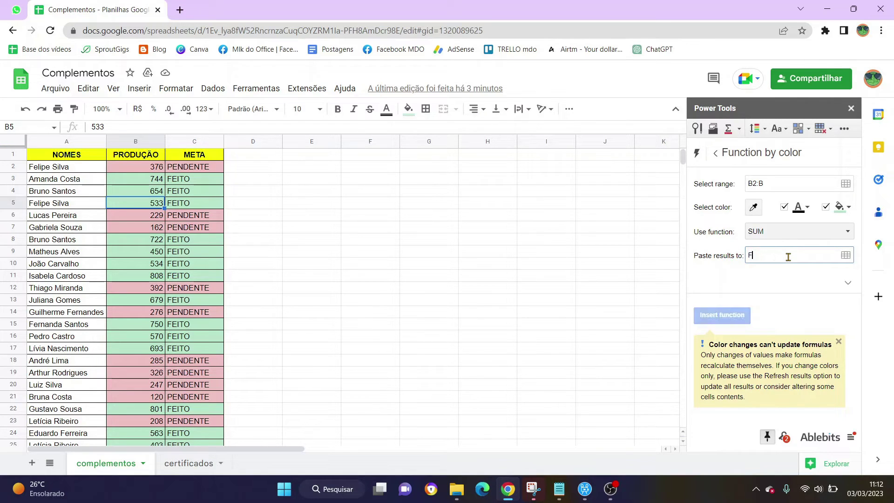
pyautogui.click(793, 280)
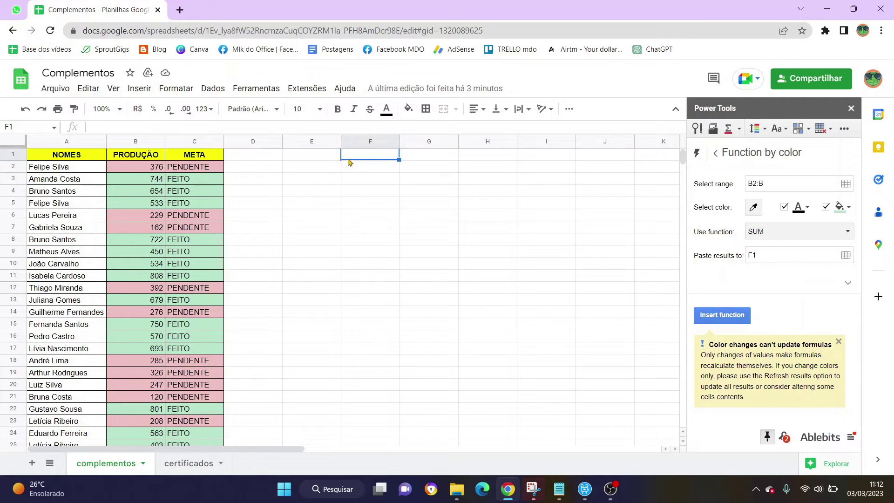
pyautogui.click(745, 316)
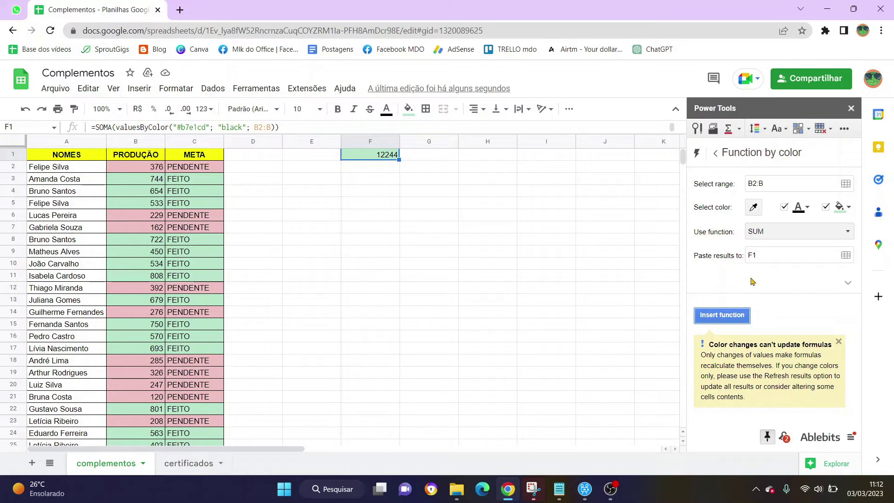
pyautogui.click(737, 135)
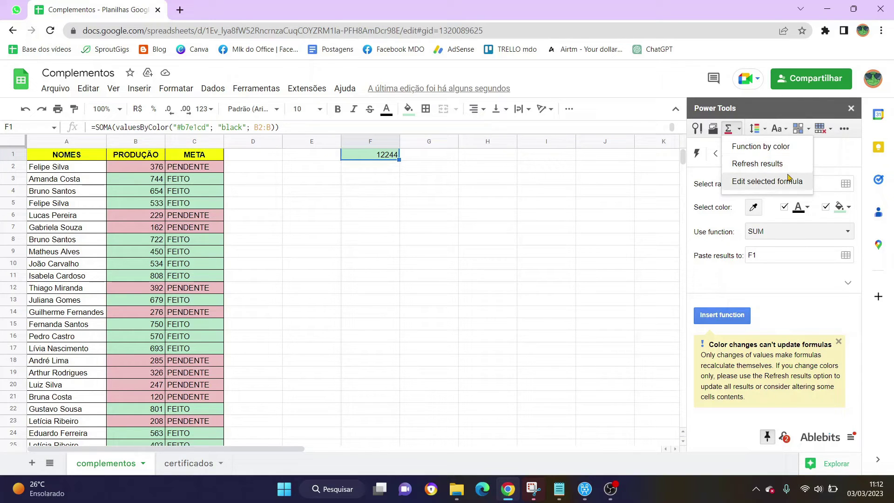
# - Reload F1's colour-sum formula into Power Tools for editing, then close the sidebar
pyautogui.click(787, 200)
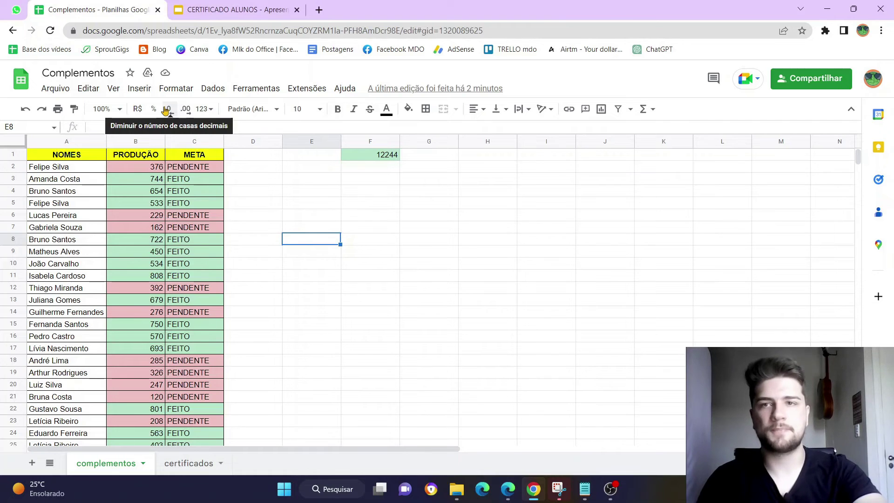
pyautogui.click(304, 90)
pyautogui.moveTo(334, 109)
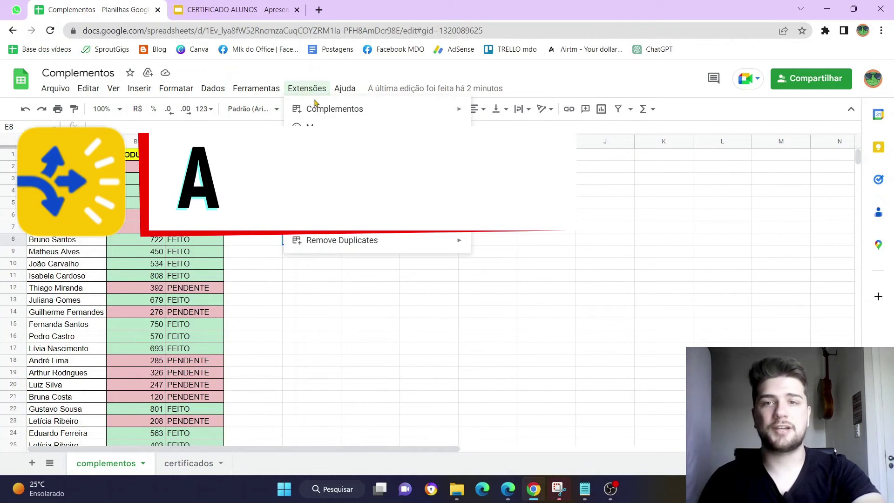
pyautogui.click(510, 114)
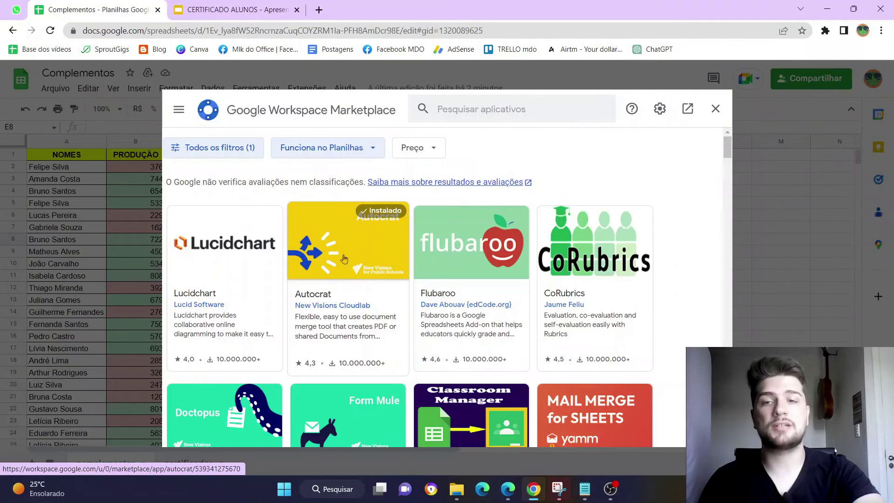
pyautogui.click(491, 113)
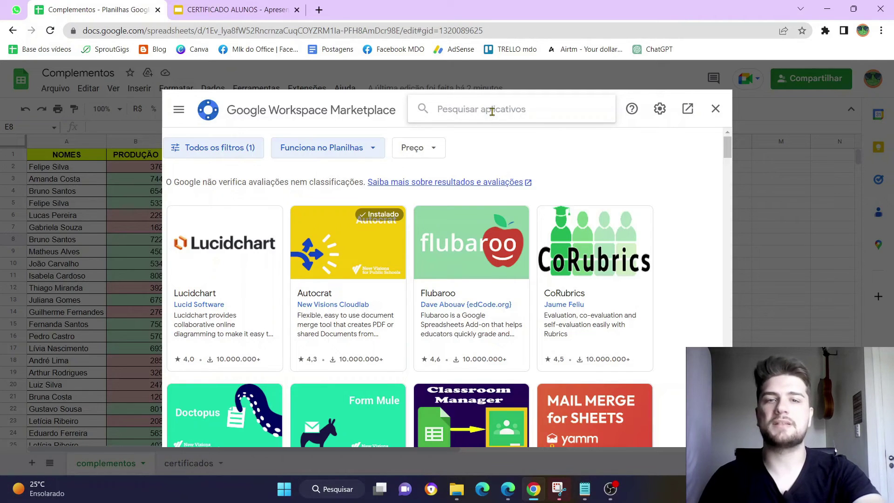
pyautogui.click(716, 108)
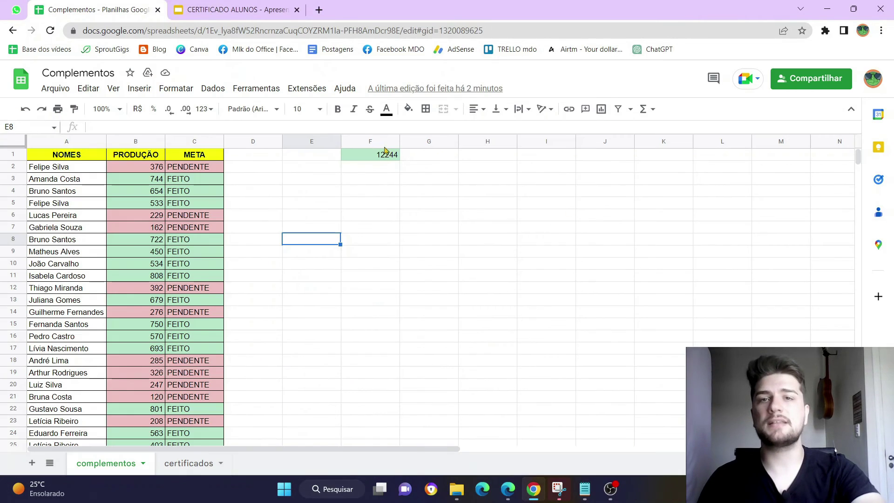
pyautogui.click(308, 90)
pyautogui.moveTo(323, 202)
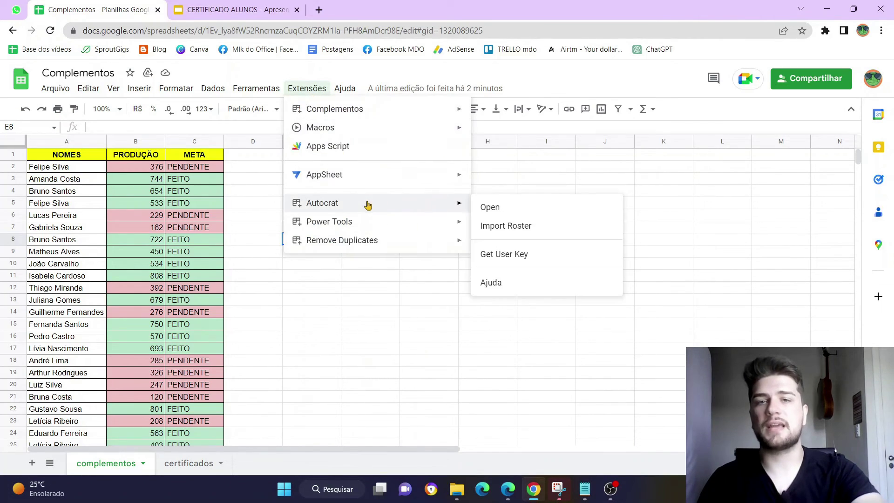
pyautogui.click(322, 335)
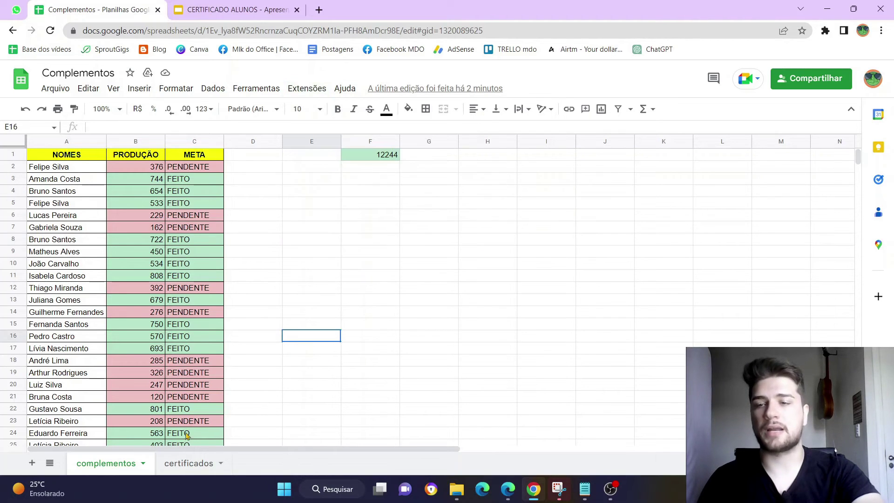
pyautogui.click(185, 471)
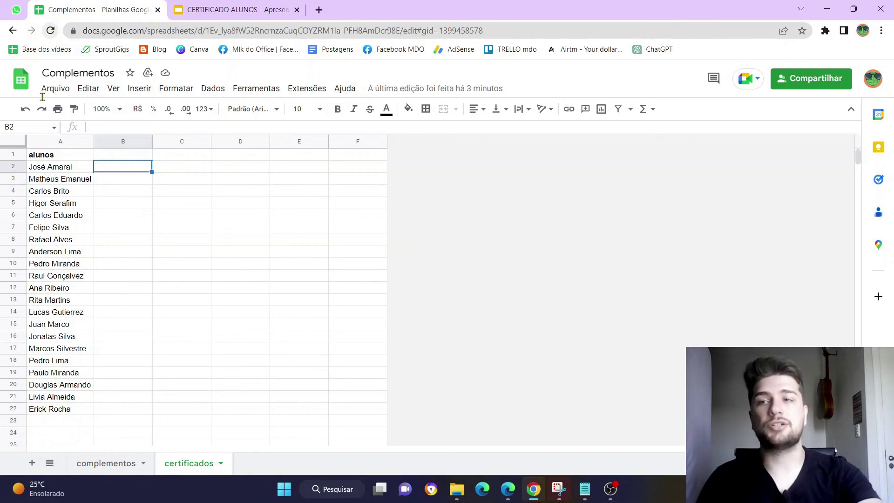
# - On the certificados sheet, select the alunos header and the student names in A2:A22
pyautogui.click(63, 158)
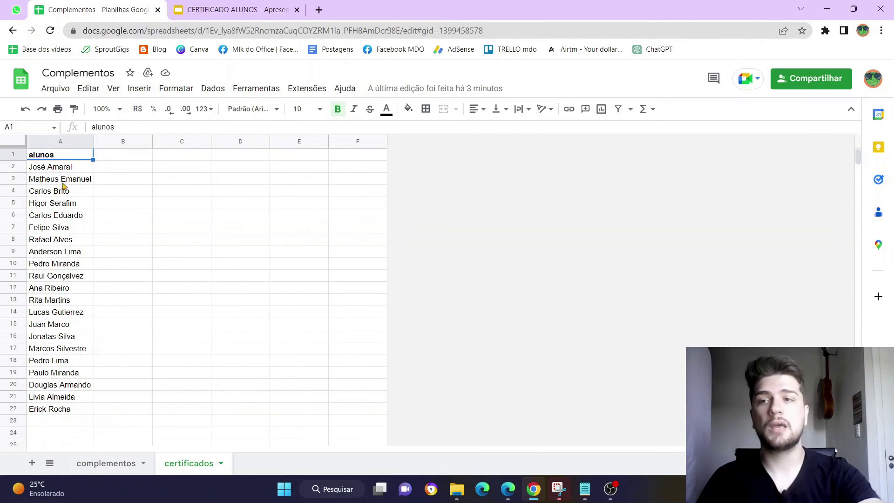
pyautogui.moveTo(66, 169); pyautogui.dragTo(65, 189)
pyautogui.moveTo(68, 266); pyautogui.dragTo(67, 410)
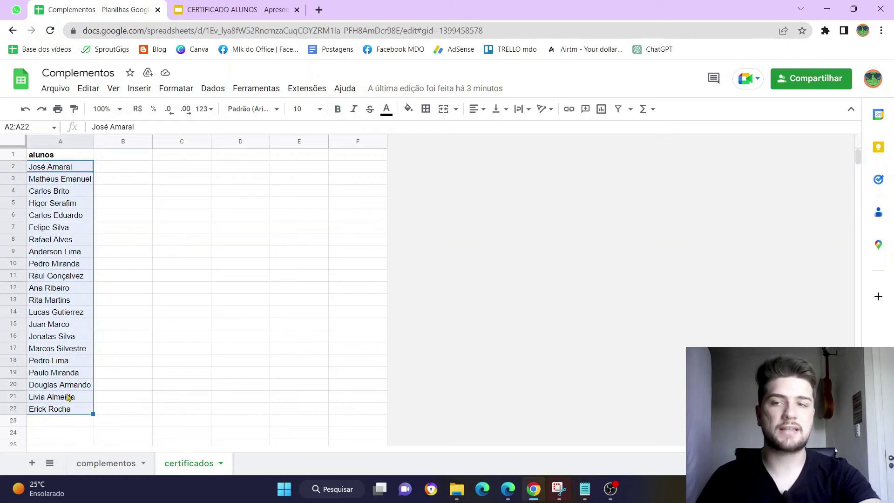
pyautogui.click(65, 208)
pyautogui.moveTo(65, 168); pyautogui.dragTo(65, 410)
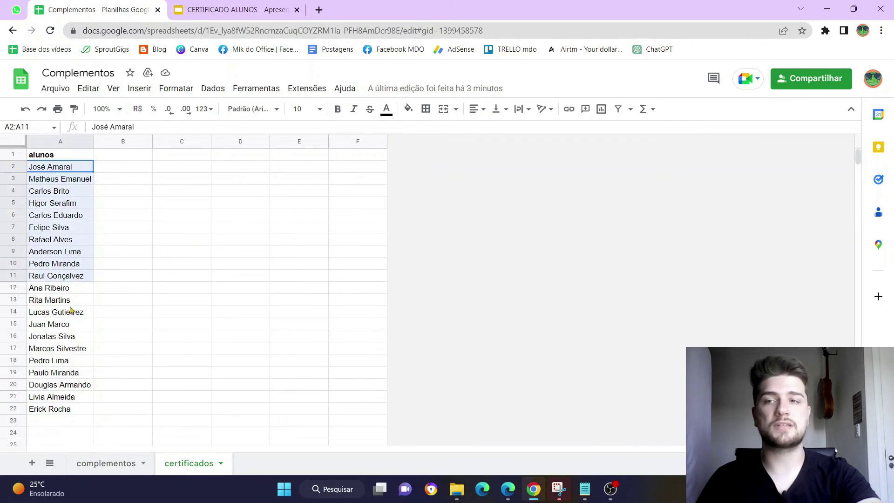
pyautogui.click(185, 278)
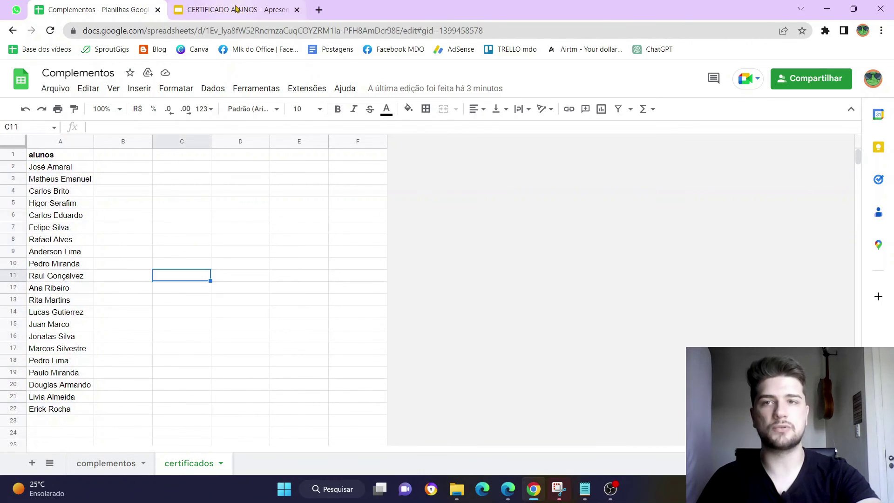
pyautogui.click(237, 9)
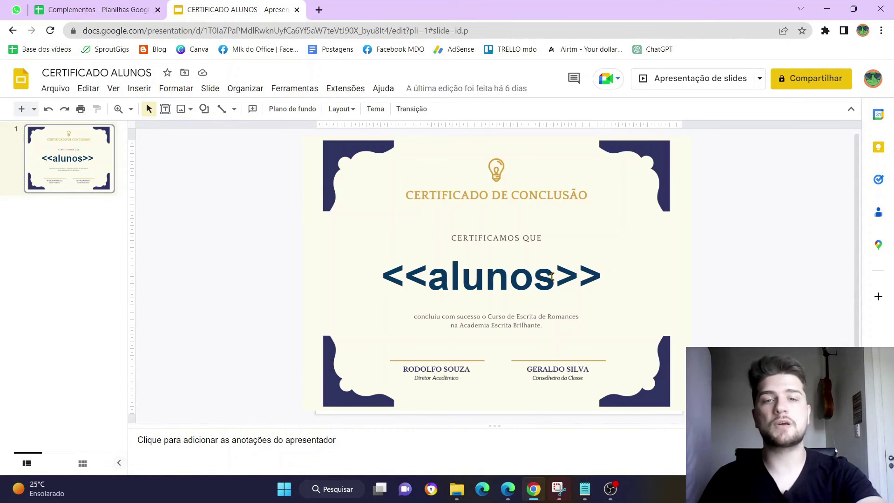
# - Check the <<alunos>> placeholder on the CERTIFICADO ALUNOS certificate, then return to Complementos
pyautogui.click(552, 277)
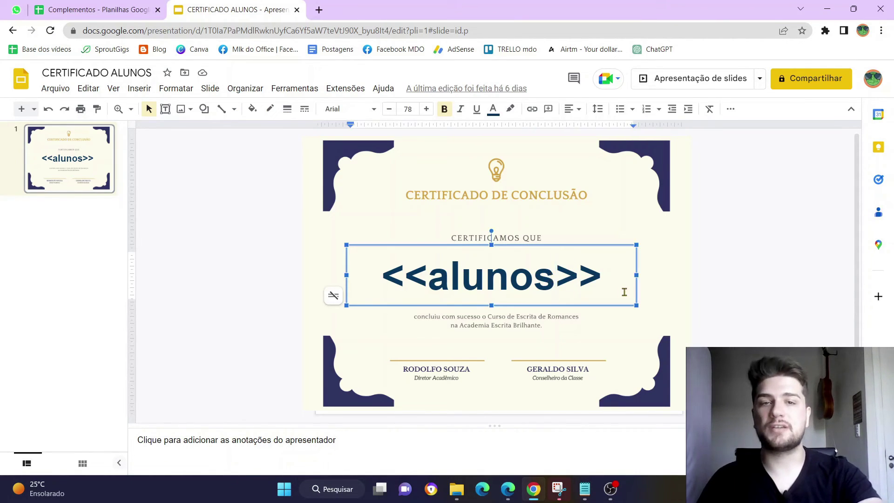
pyautogui.click(730, 284)
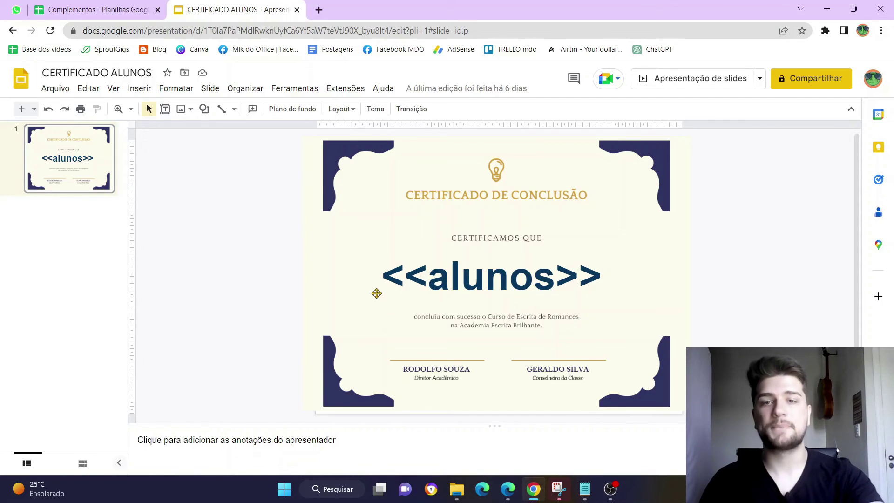
pyautogui.click(107, 9)
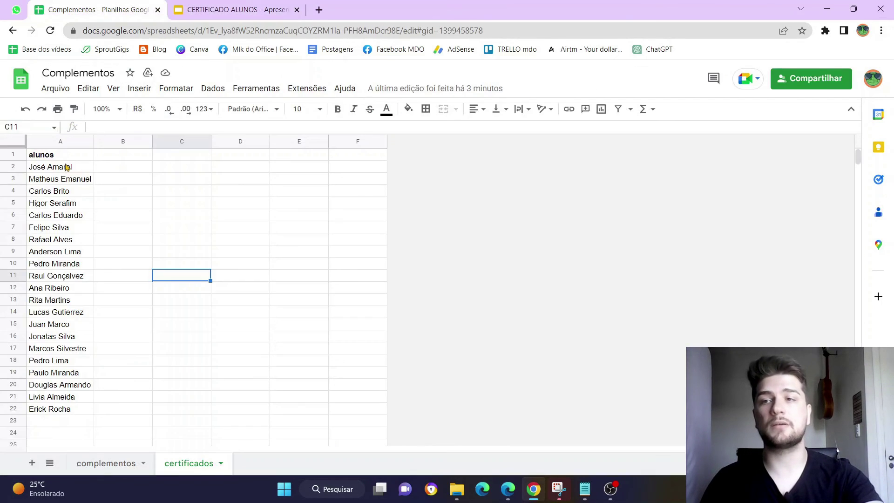
# - Select the alunos column A1:A22 and launch AutoCrat from Extensões
pyautogui.moveTo(51, 167); pyautogui.dragTo(64, 397)
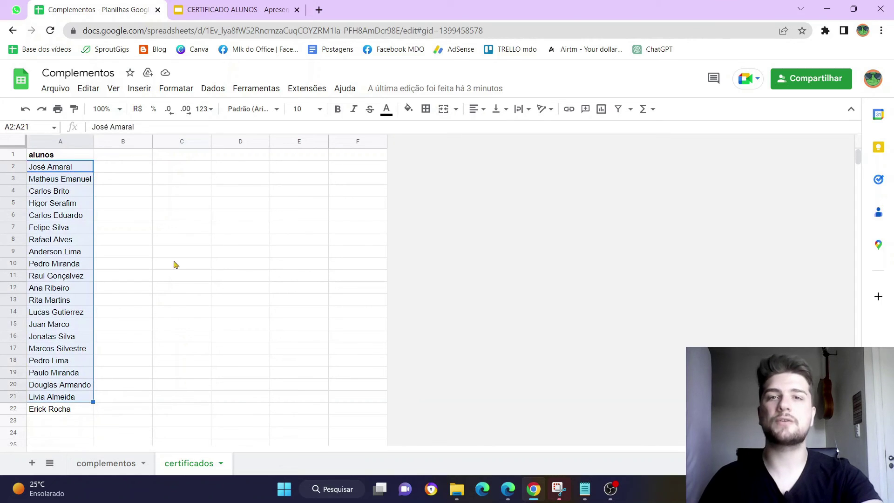
pyautogui.click(72, 241)
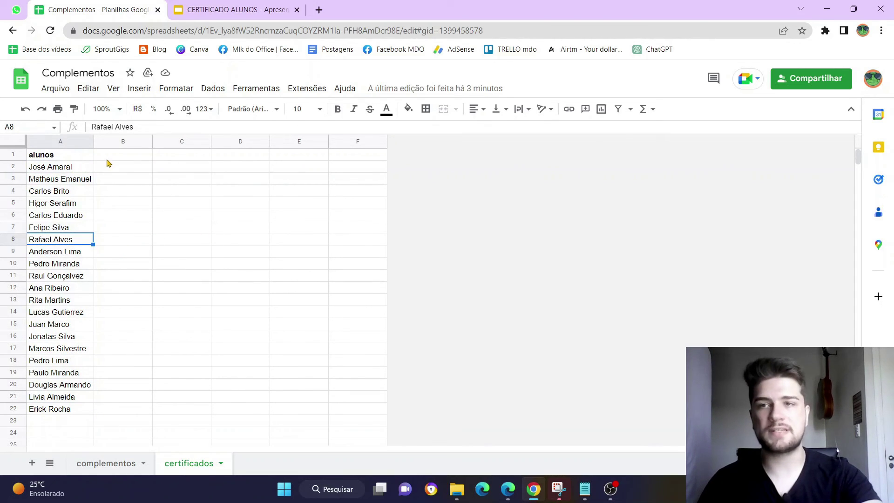
pyautogui.click(122, 154)
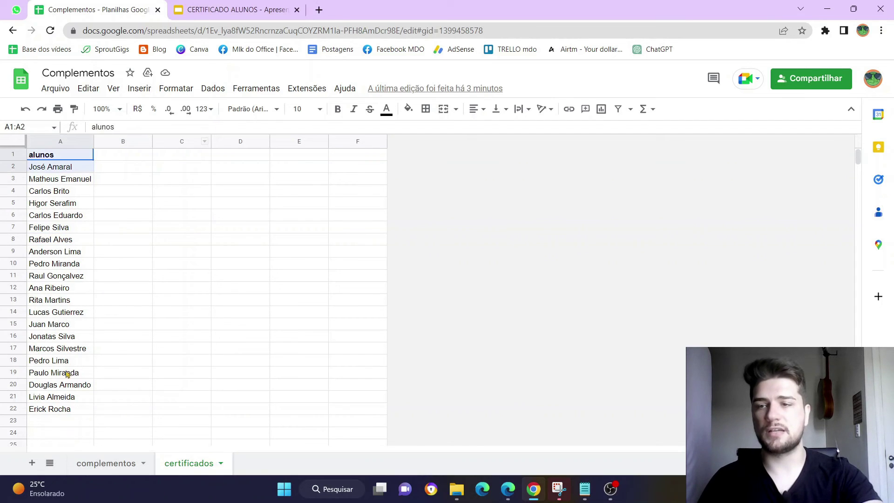
pyautogui.moveTo(60, 155); pyautogui.dragTo(60, 409)
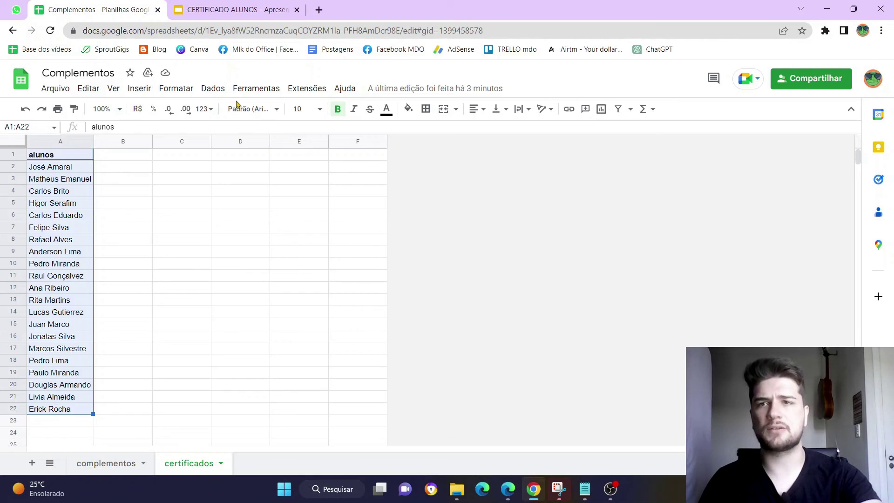
pyautogui.click(307, 88)
pyautogui.click(494, 212)
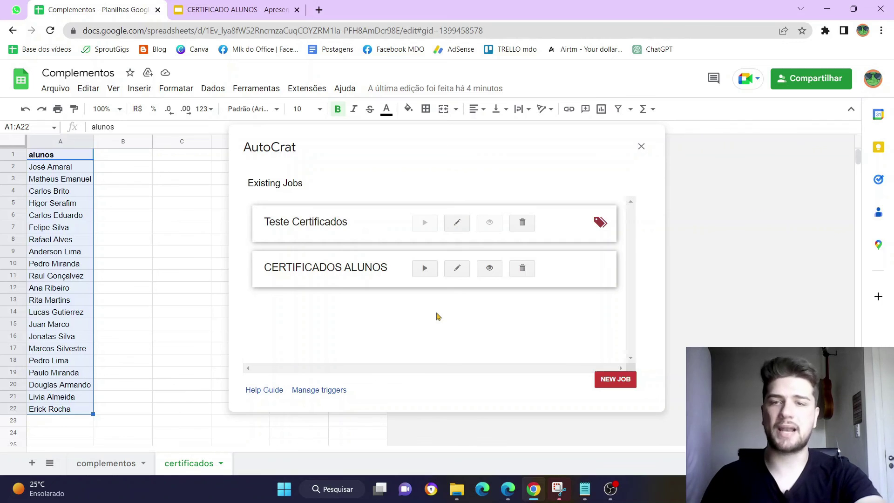
# - Run the CERTIFICADOS ALUNOS job and review the generated links and merge statuses
pyautogui.click(425, 269)
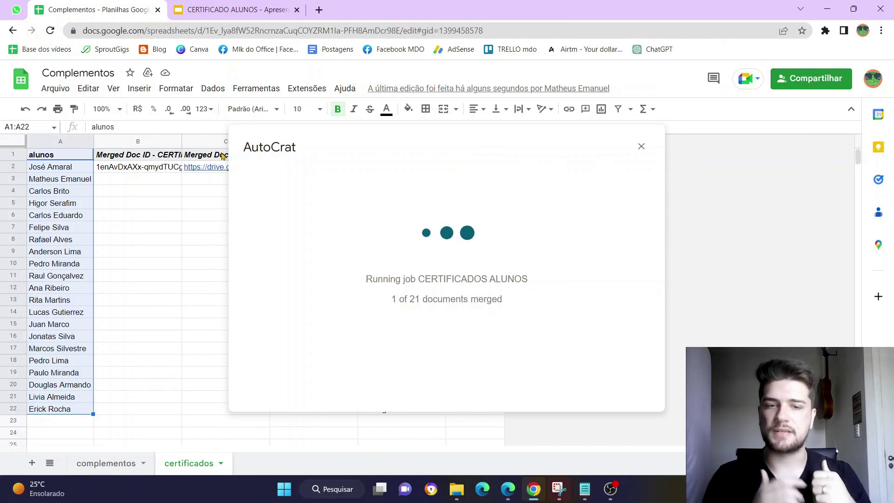
pyautogui.click(641, 148)
pyautogui.moveTo(314, 167)
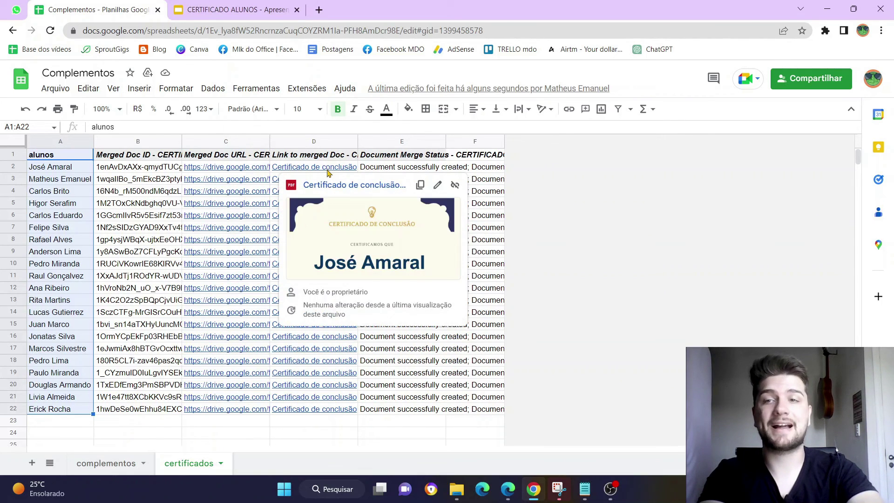
pyautogui.click(86, 240)
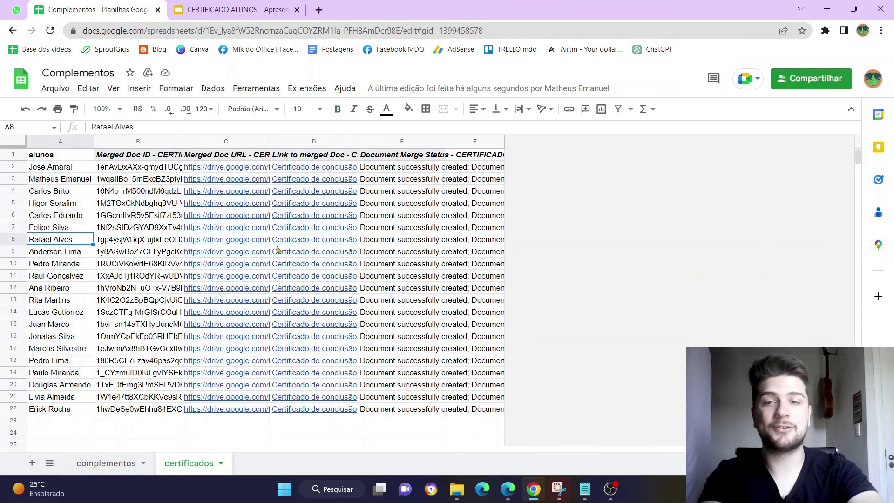
pyautogui.moveTo(314, 239)
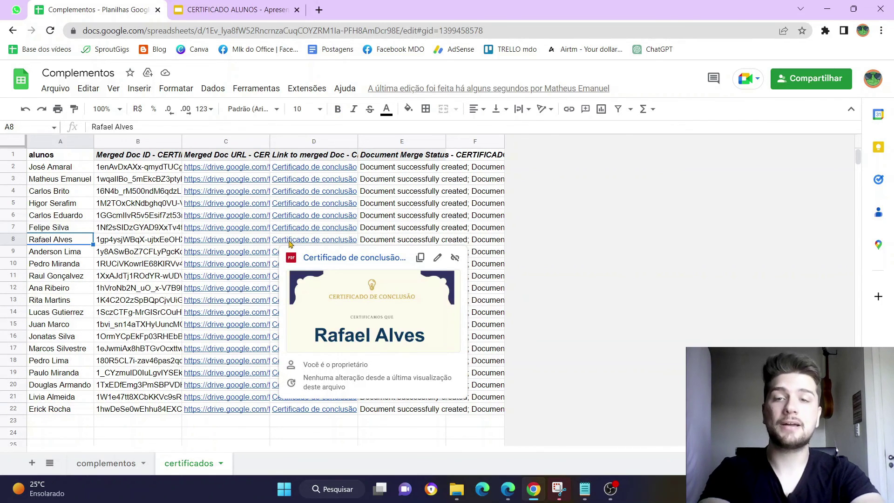
pyautogui.click(462, 215)
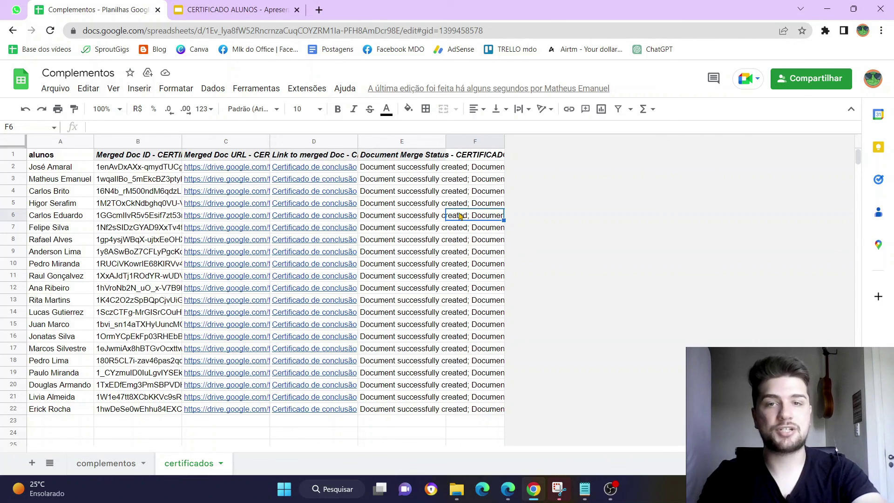
pyautogui.click(403, 215)
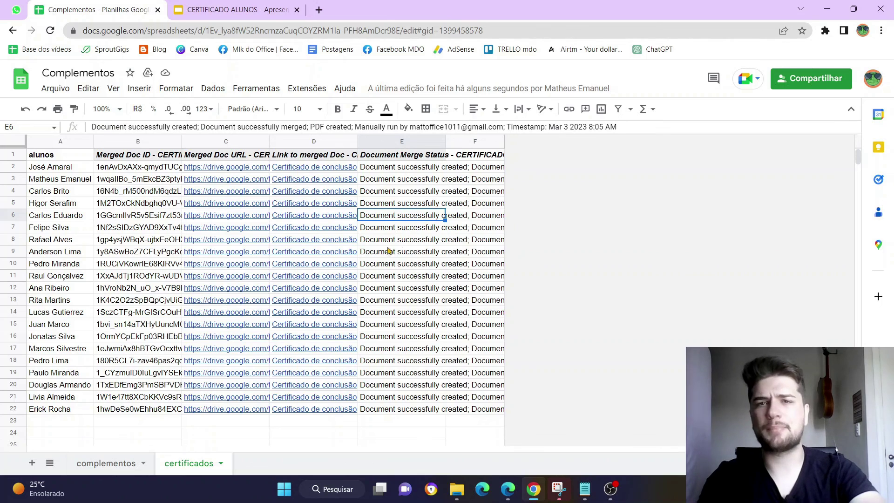